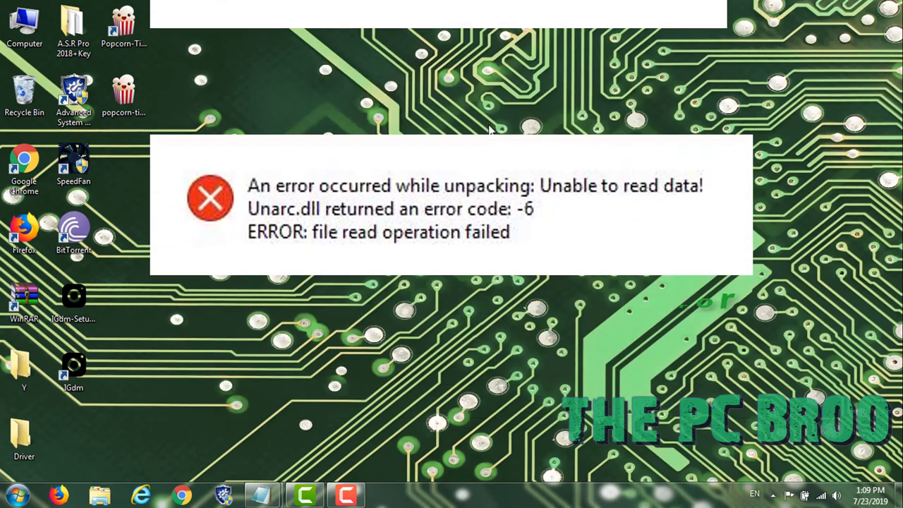
Step: Extract the ISDone.dll archive onto the desktop and place the extracted folder next to the archive
right_click(519, 119)
left_click(536, 151)
double_click(485, 168)
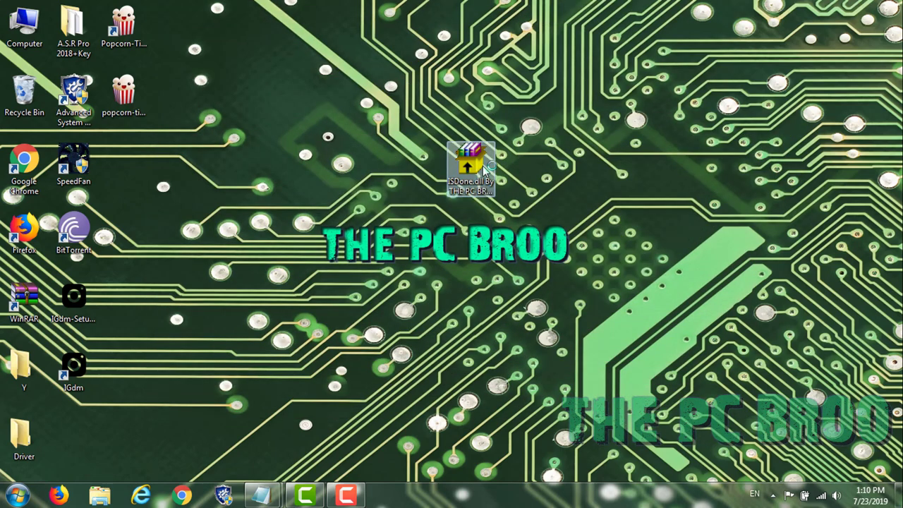
left_click(501, 359)
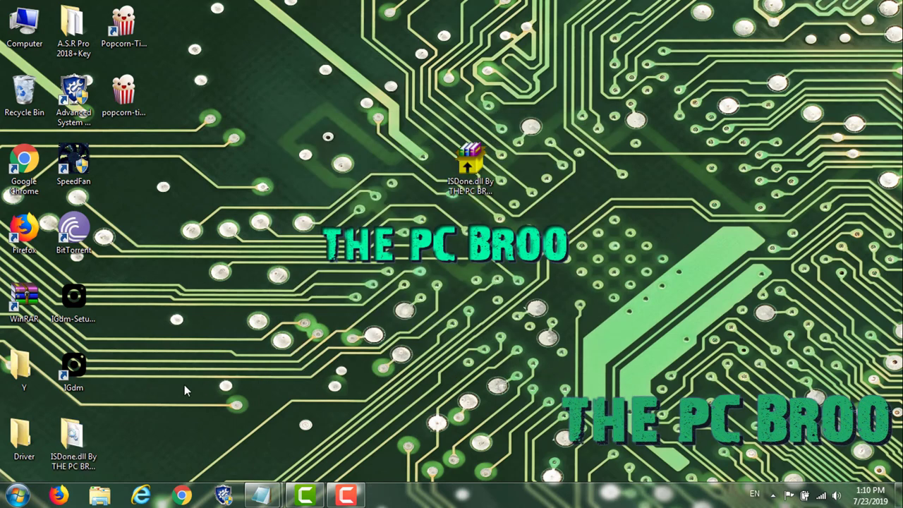
left_click_drag(78, 441, 529, 171)
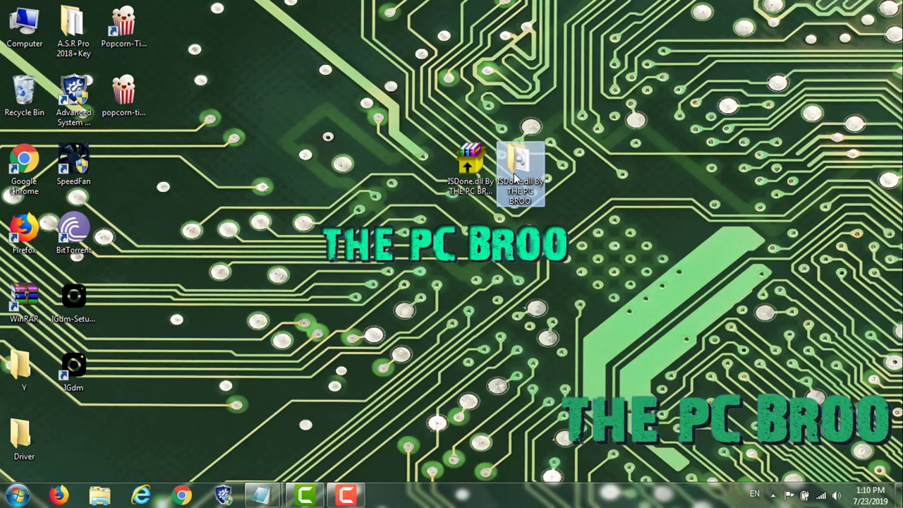
Step: Refresh the desktop and copy ISDone.dll from the extracted ISDone.dll folder
right_click(621, 154)
left_click(656, 191)
double_click(525, 169)
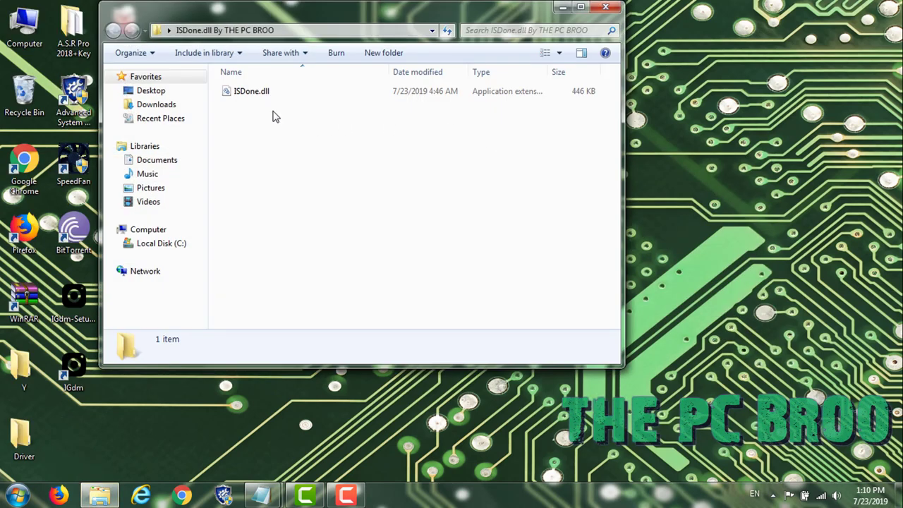
left_click(256, 97)
right_click(258, 99)
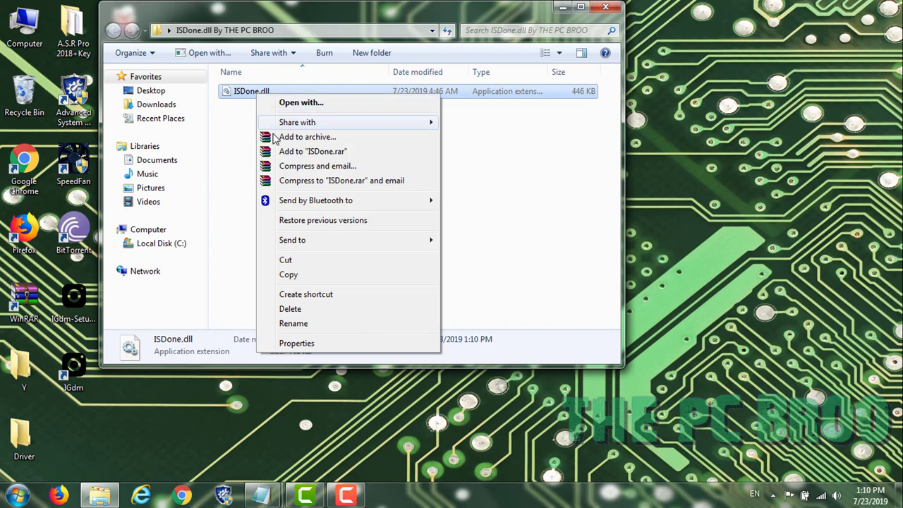
left_click(288, 275)
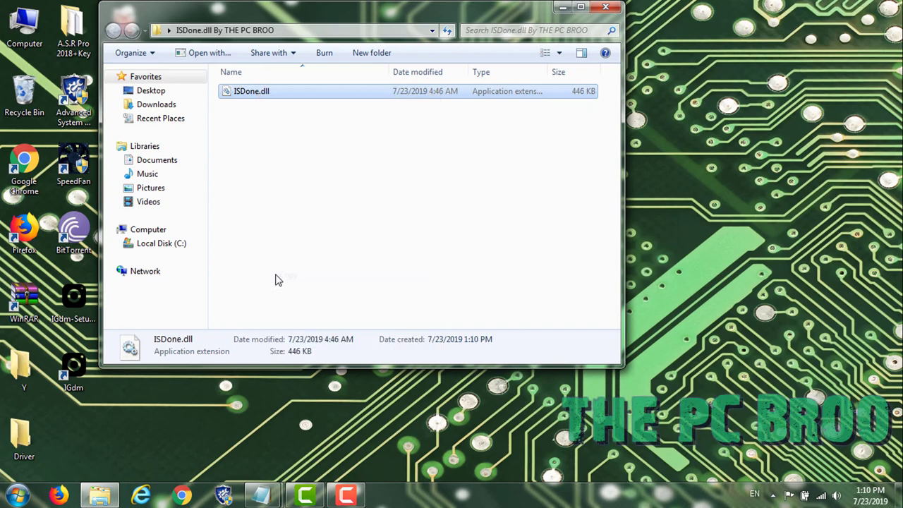
Step: Paste ISDone.dll into C:\Windows\System32, granting administrator permission for the copy
left_click(176, 243)
double_click(303, 8)
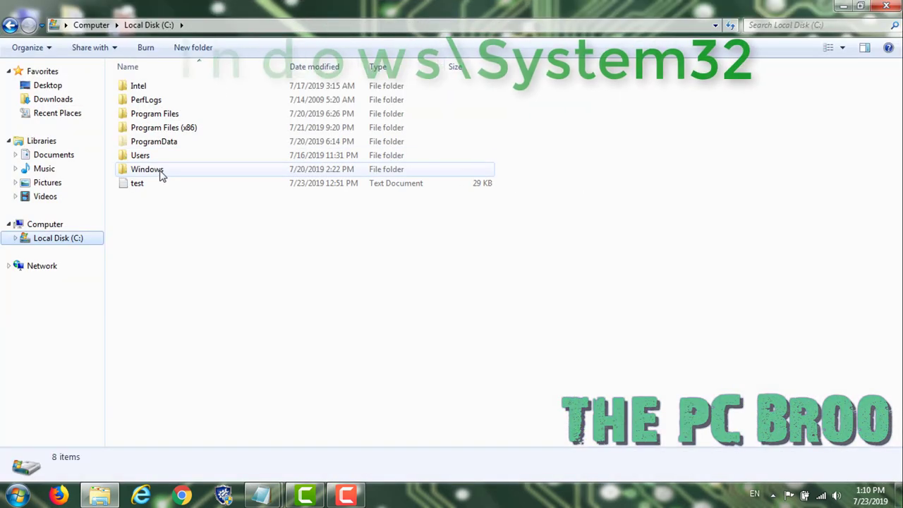
double_click(148, 173)
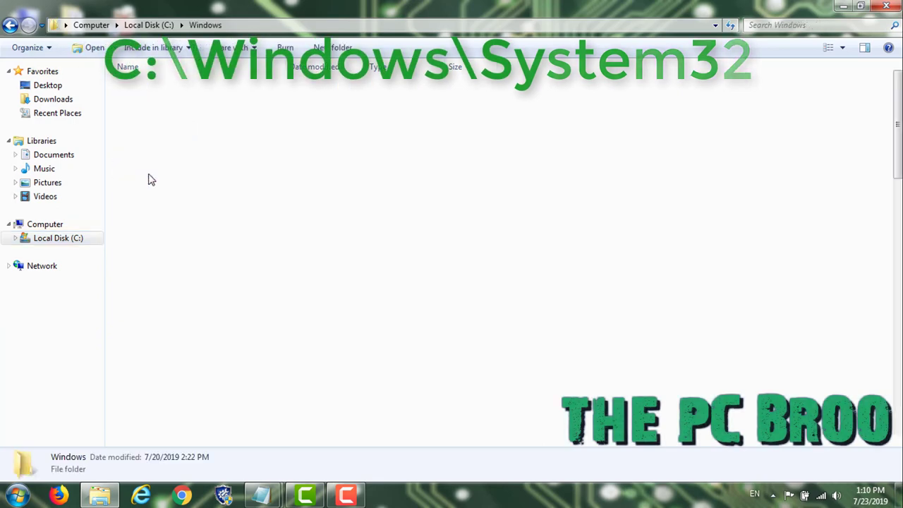
scroll(148, 177, "down", 8)
scroll(148, 180, "down", 4)
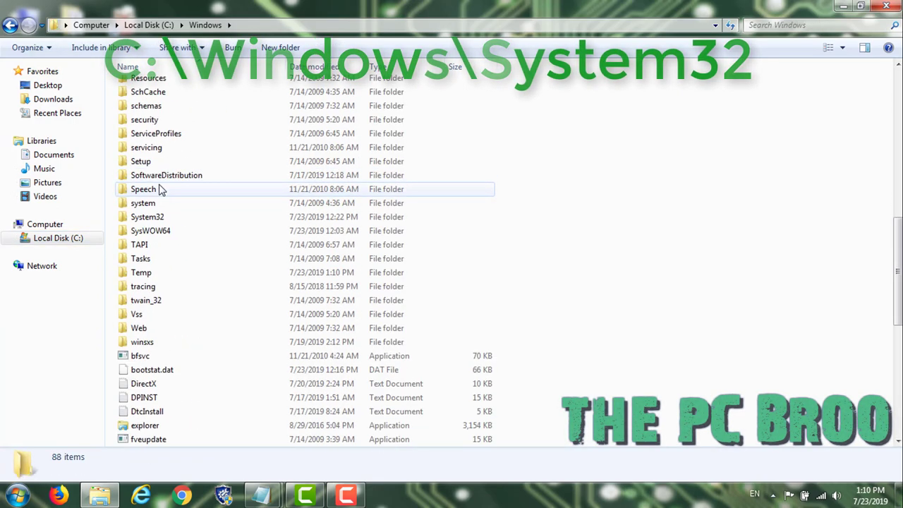
double_click(149, 217)
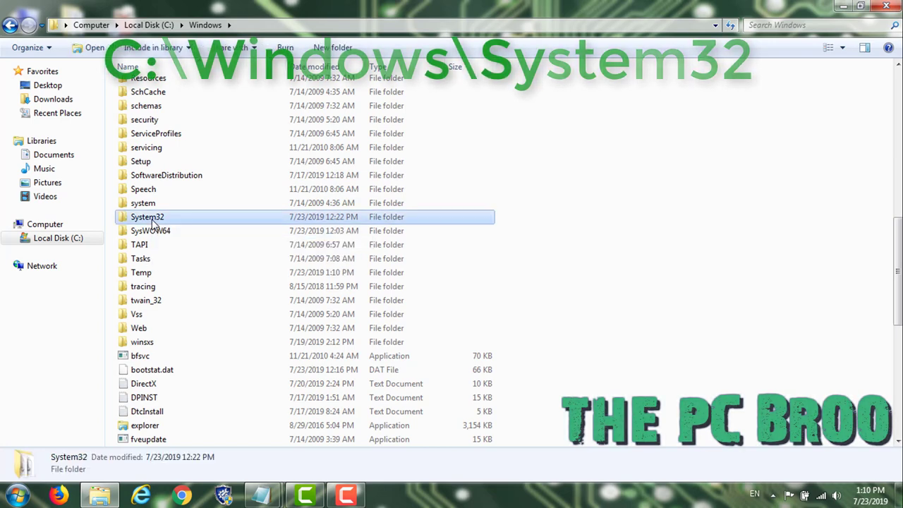
right_click(822, 215)
left_click(804, 285)
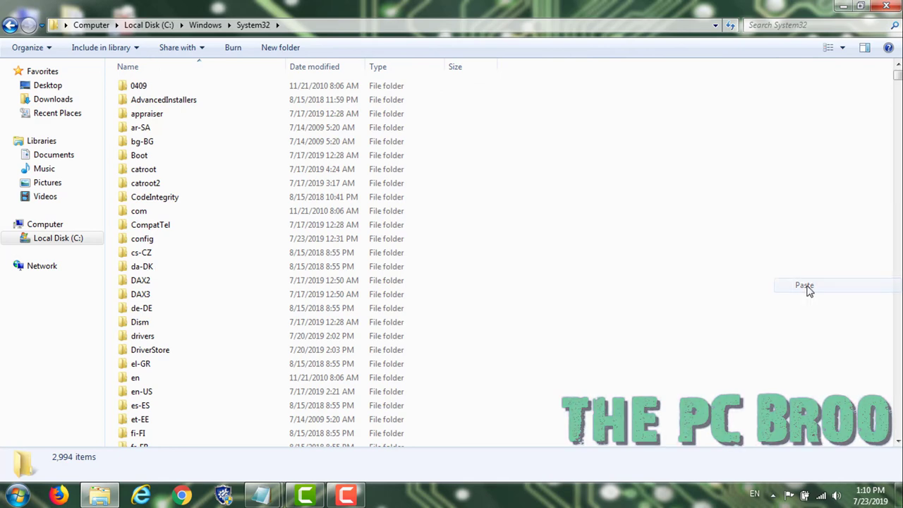
left_click(438, 302)
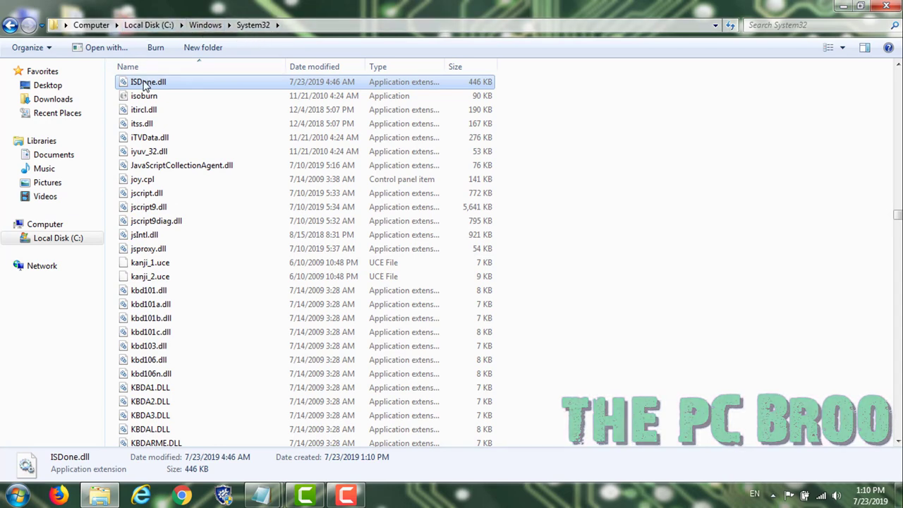
Step: Paste ISDone.dll into C:\Windows\SysWOW64 with administrator permission and close the folder window
left_click(9, 25)
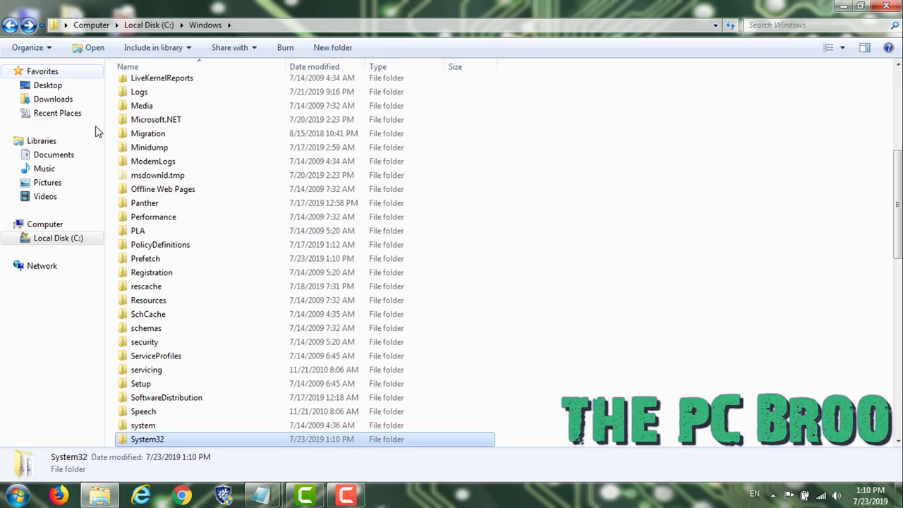
scroll(195, 280, "down", 3)
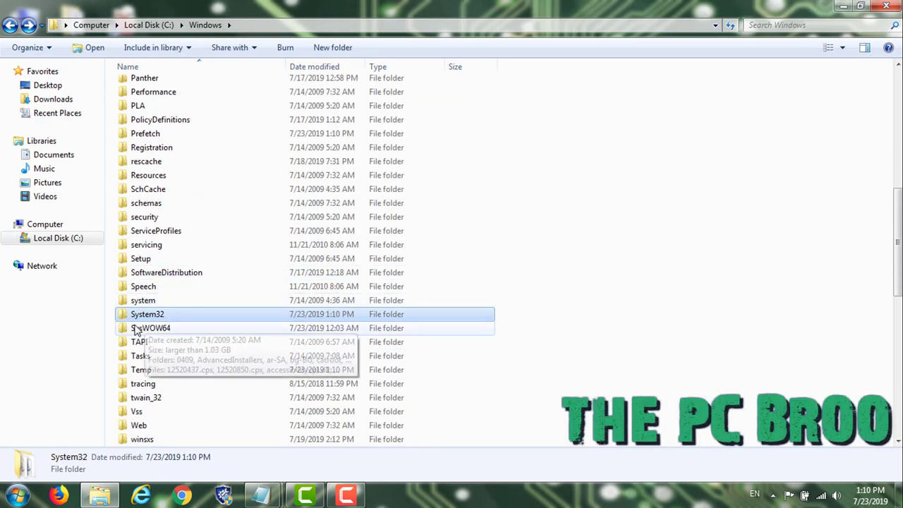
double_click(163, 330)
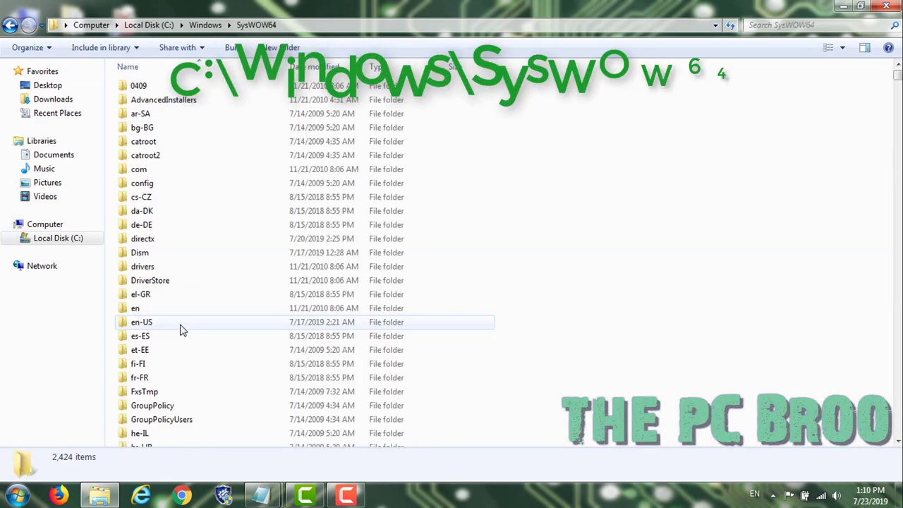
right_click(702, 141)
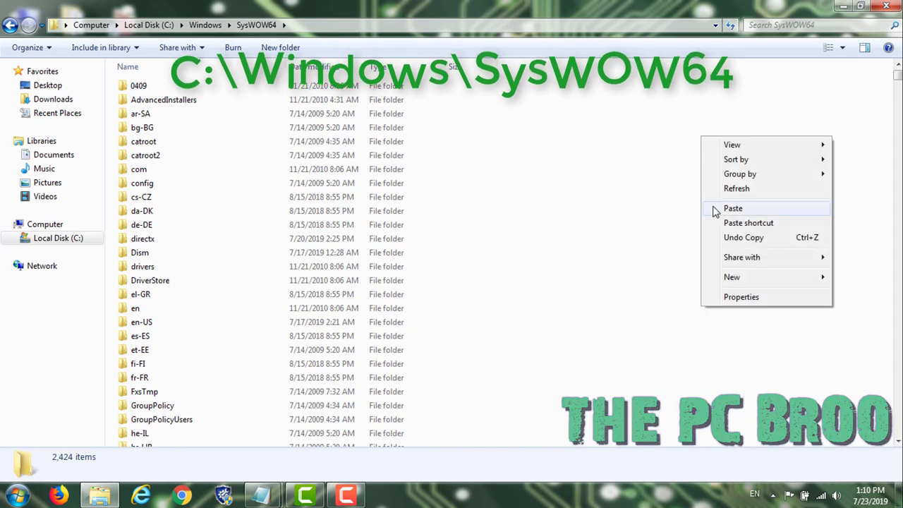
left_click(733, 208)
left_click(447, 301)
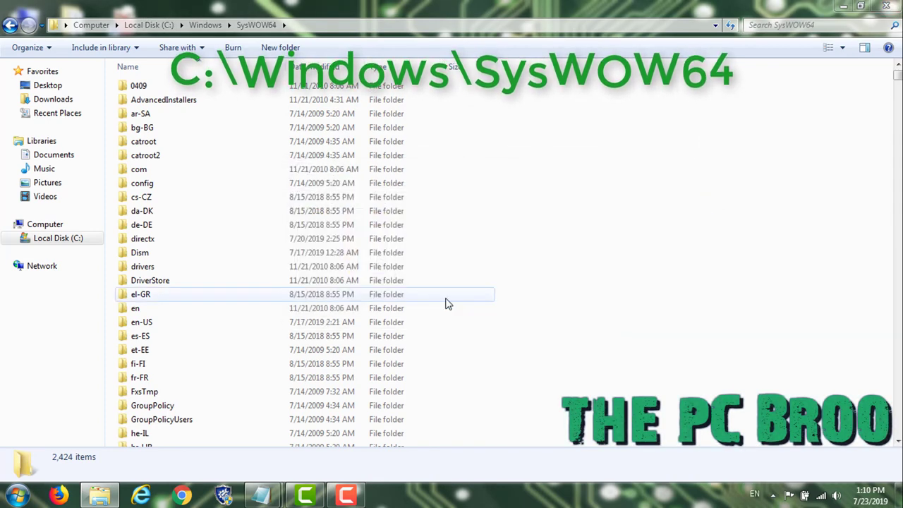
scroll(317, 239, "up", 2)
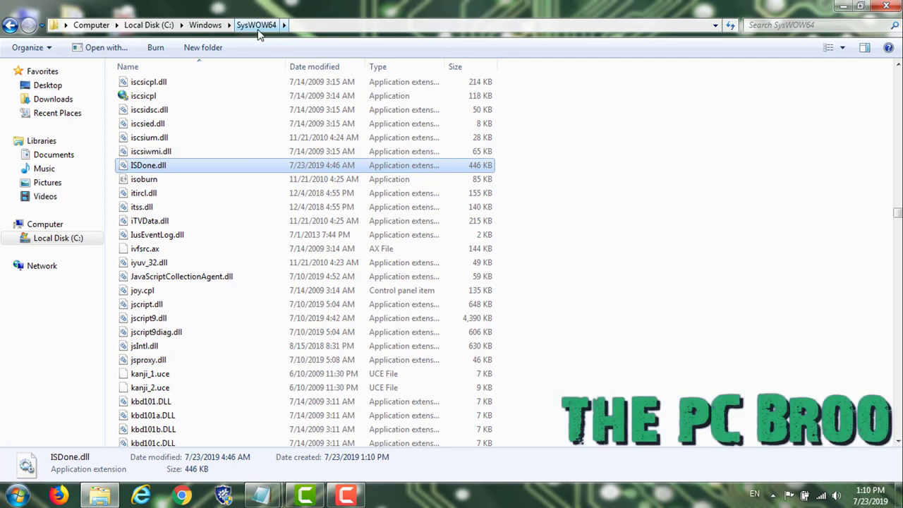
left_click(884, 7)
Step: Refresh the desktop and open the Performance Options from the computer's advanced system settings
right_click(744, 53)
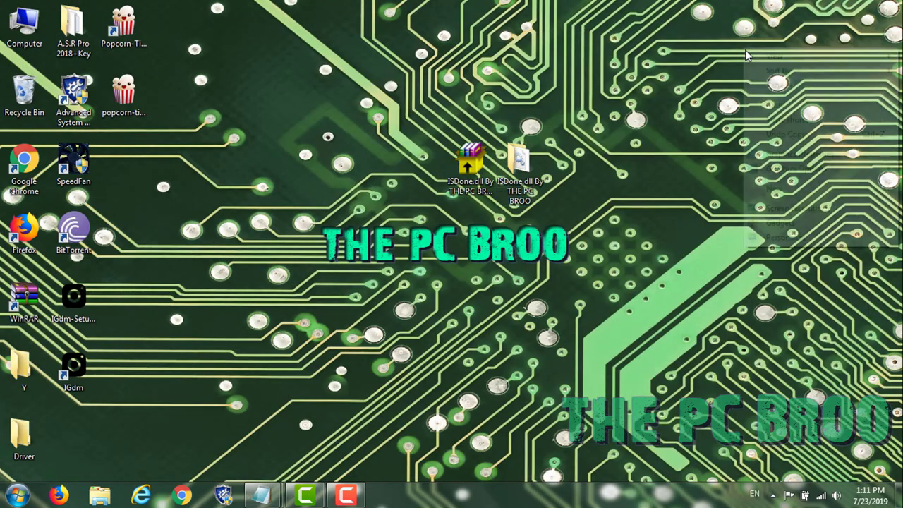
left_click(770, 85)
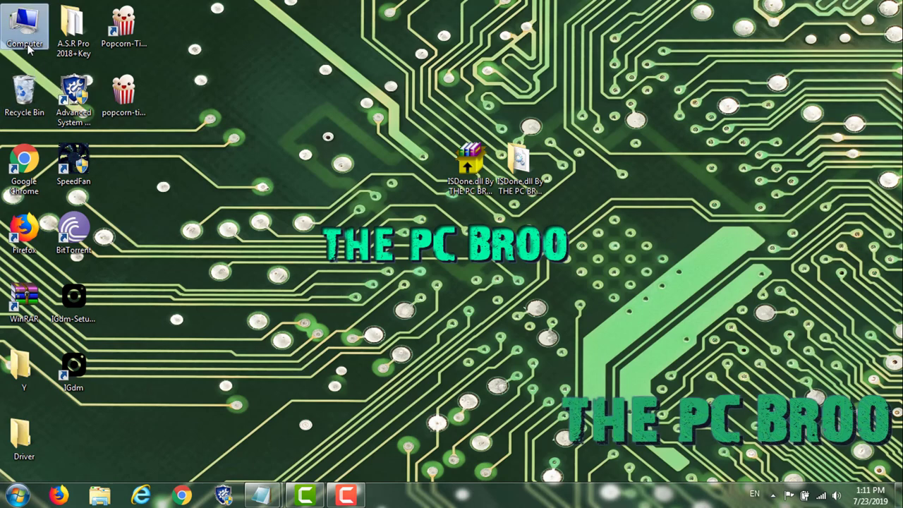
right_click(27, 41)
left_click(47, 171)
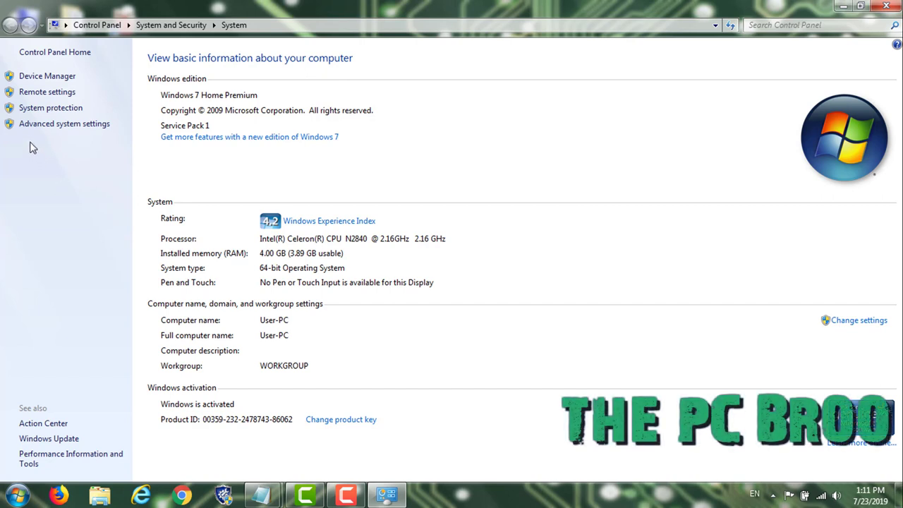
left_click(51, 126)
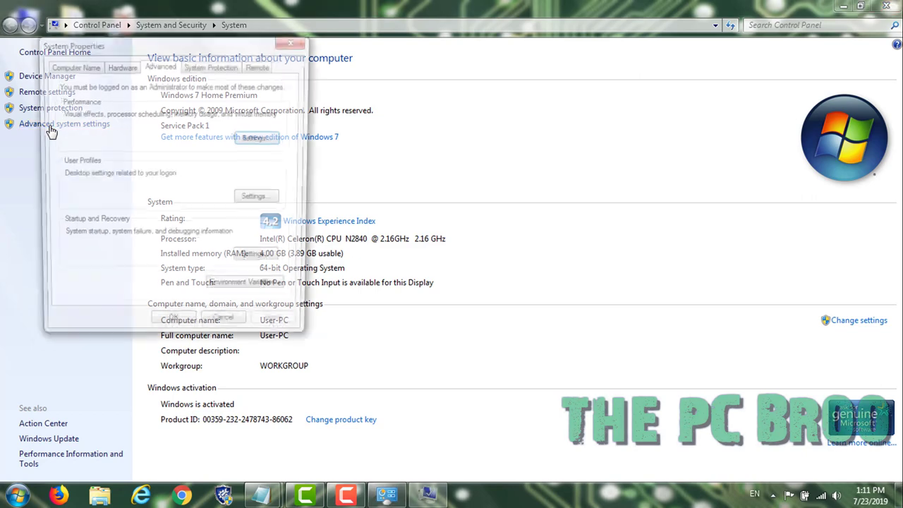
left_click_drag(90, 50, 298, 77)
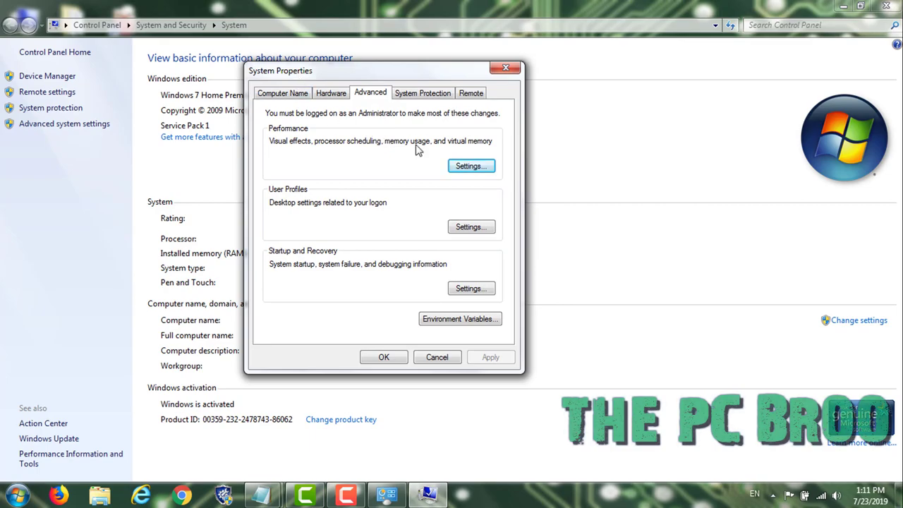
left_click(459, 167)
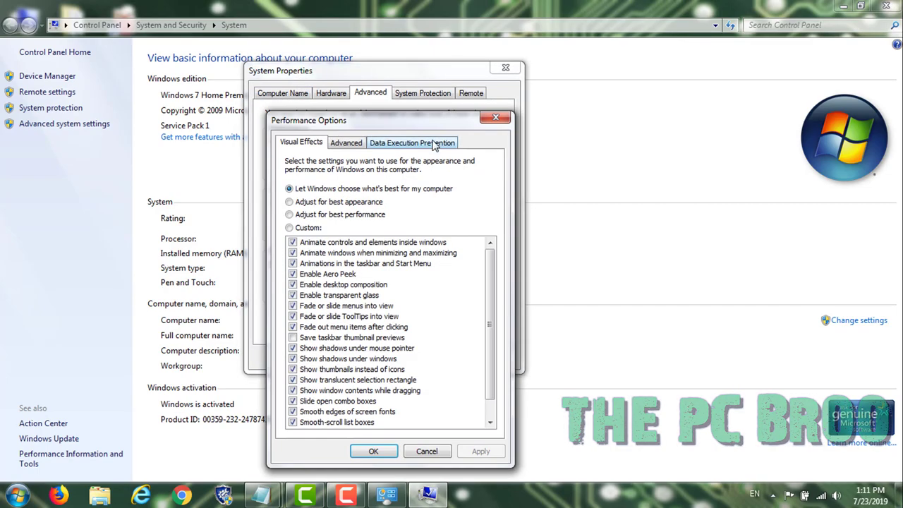
left_click_drag(440, 121, 464, 27)
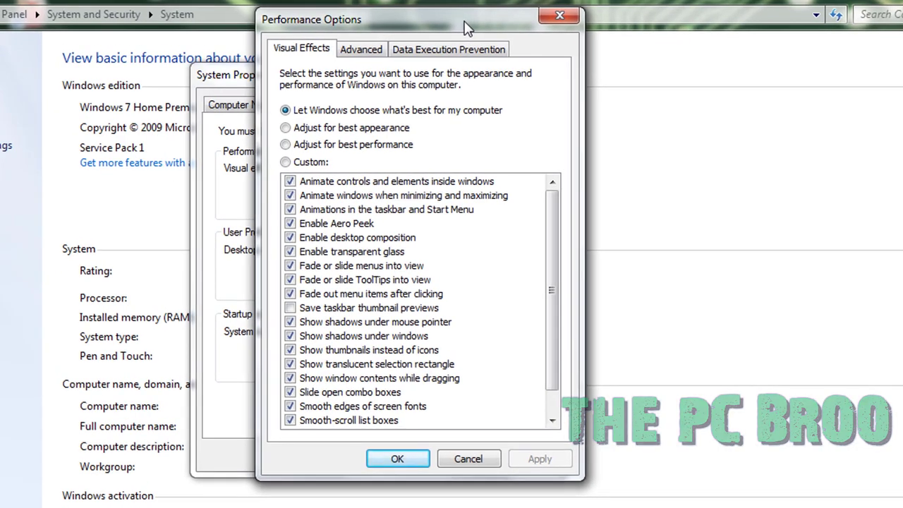
Step: Open the virtual memory settings and turn off automatic paging file size management for all drives
left_click(380, 55)
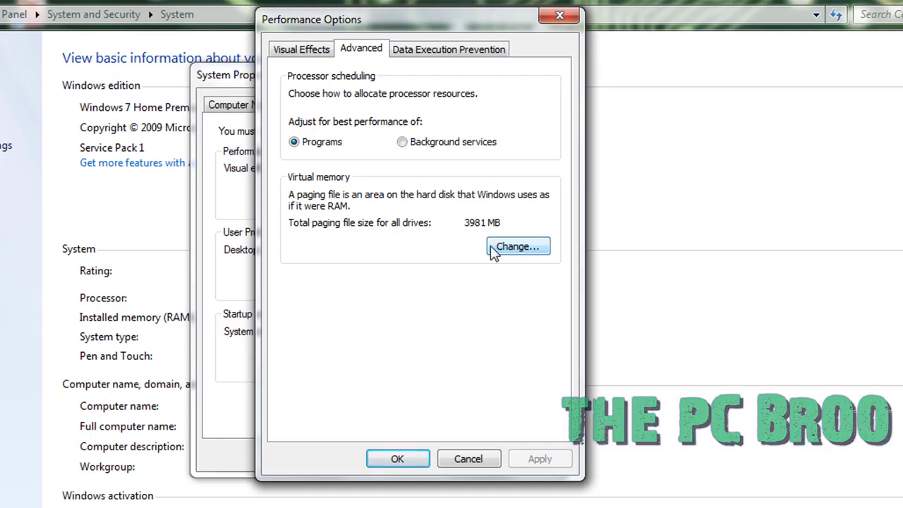
left_click(508, 247)
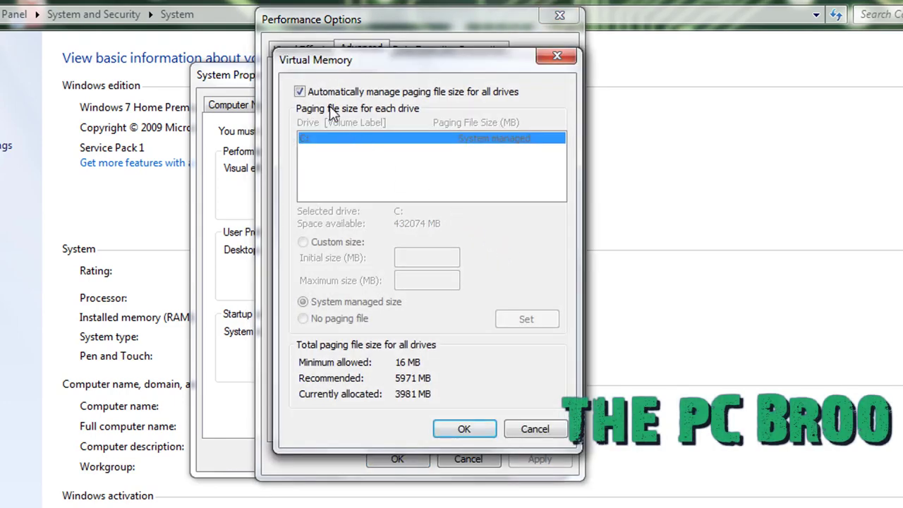
left_click(300, 91)
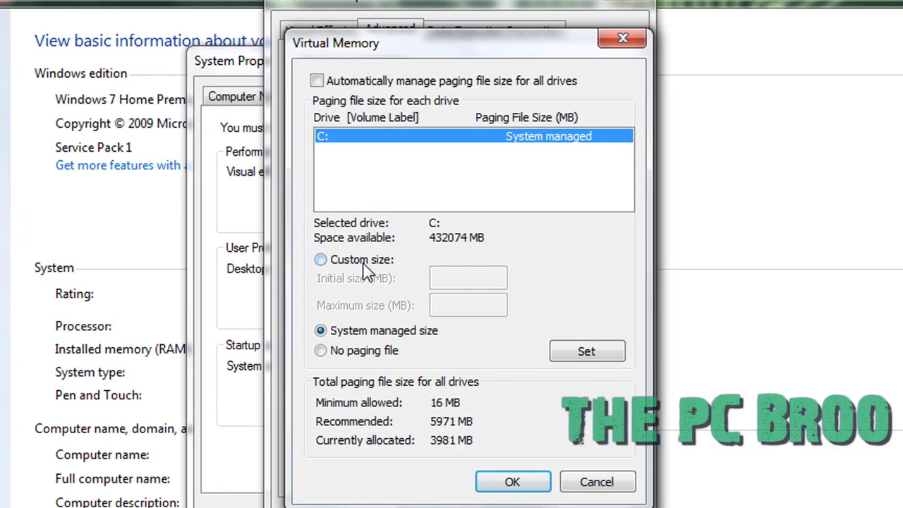
Step: Give drive C: a custom paging file with an initial size of 100 MB and a maximum size of 3000 MB
left_click(320, 260)
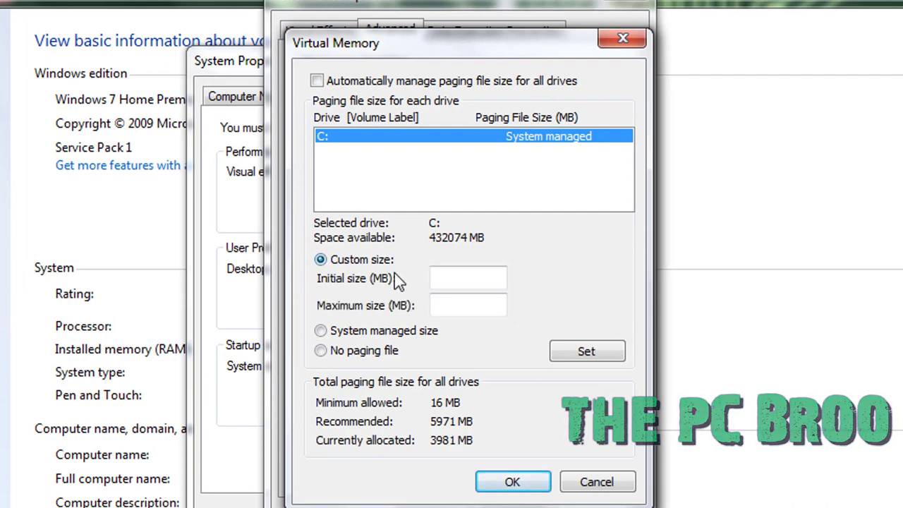
left_click(450, 281)
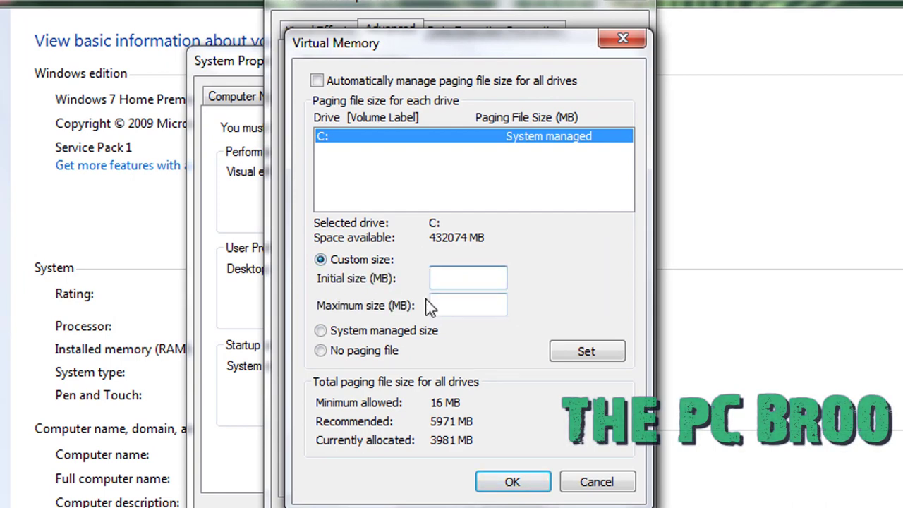
type("100")
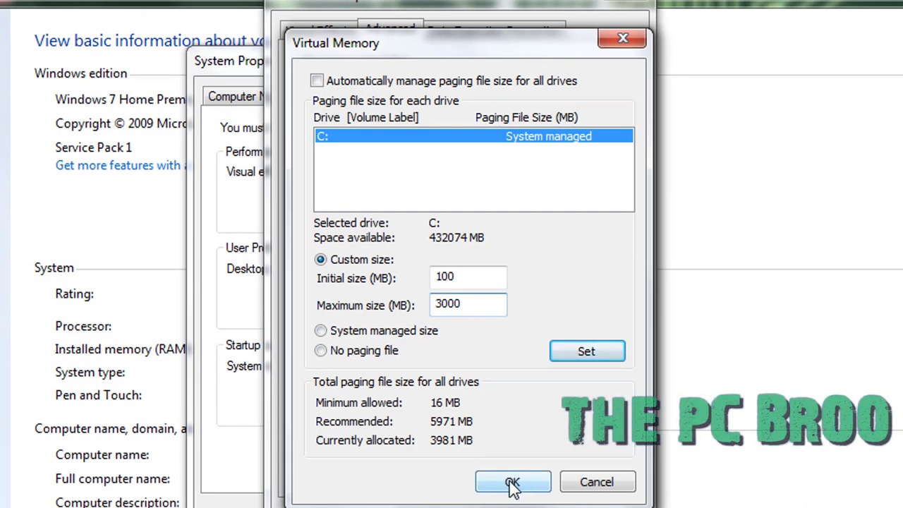
type("1")
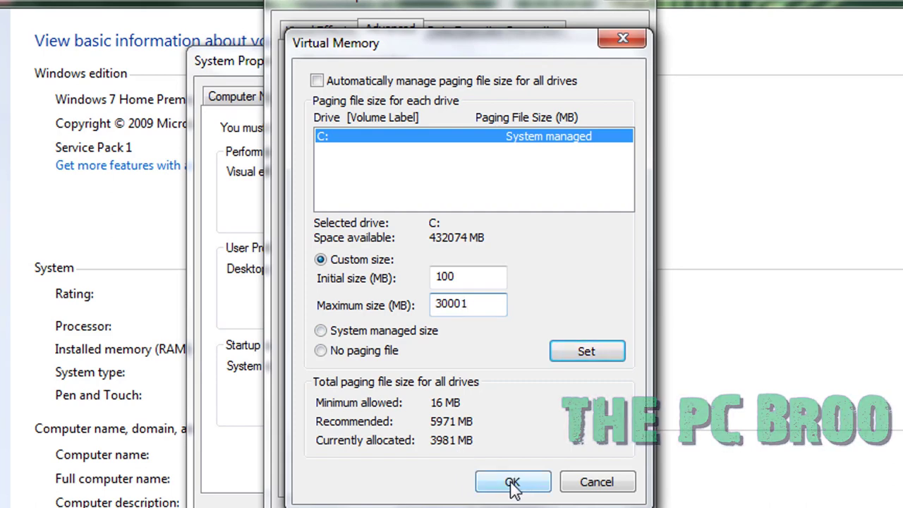
key("BackSpace")
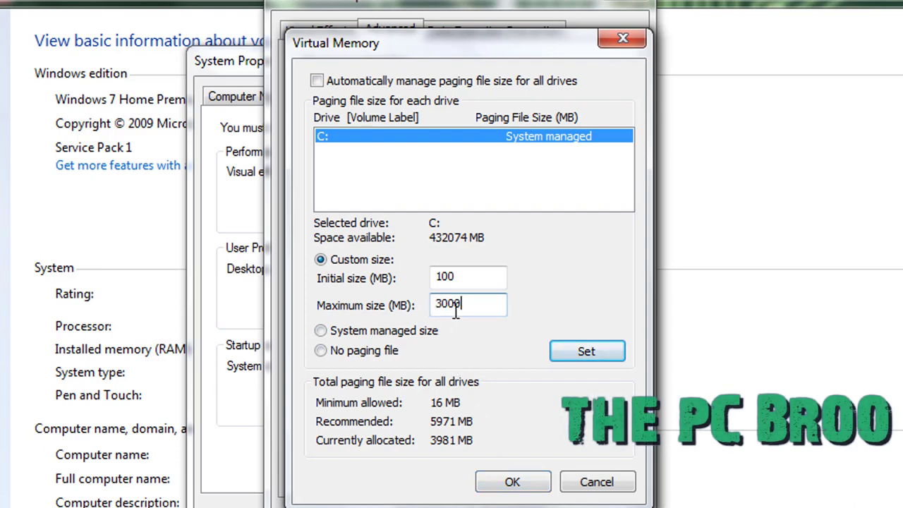
left_click_drag(457, 305, 433, 298)
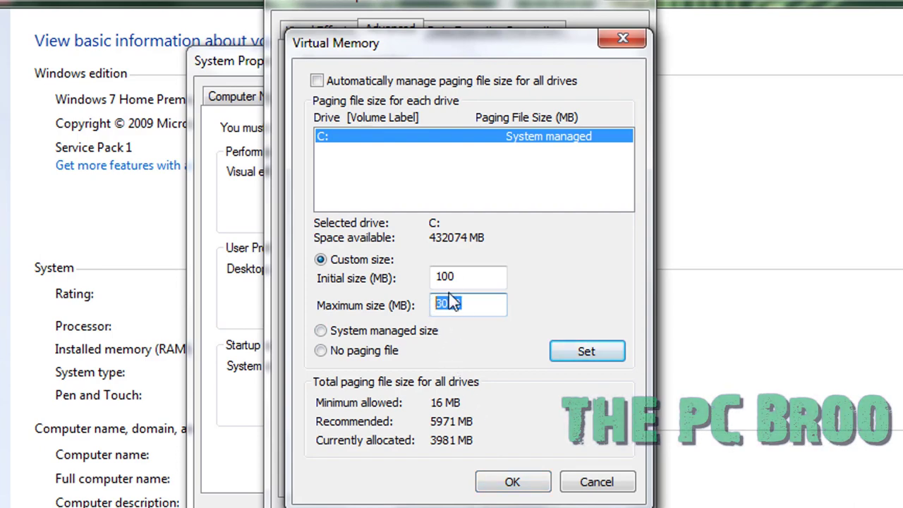
double_click(444, 278)
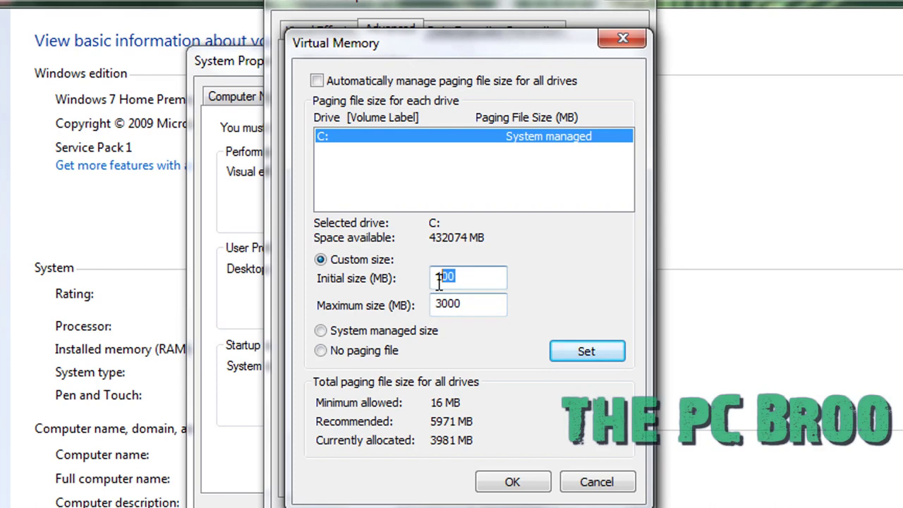
left_click(506, 482)
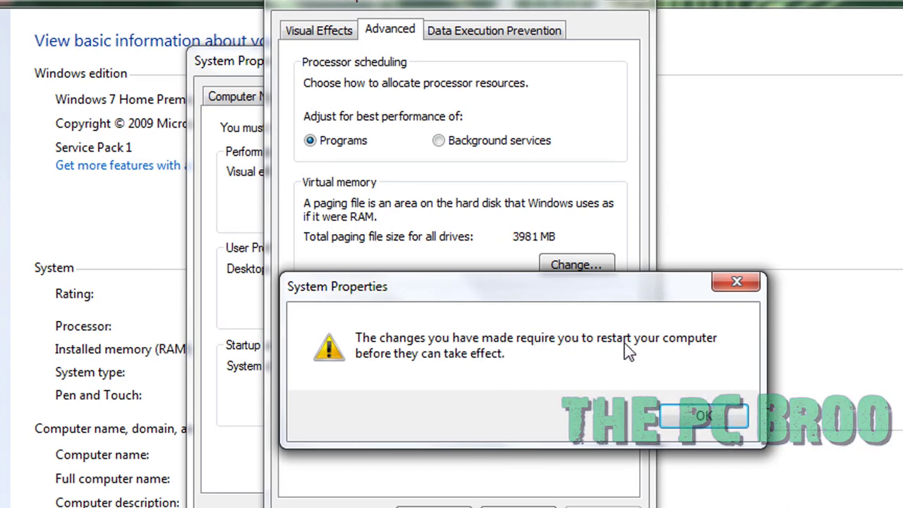
Step: Acknowledge the restart notice and close the Performance Options and System Properties dialogs, accepting the changes
left_click(701, 422)
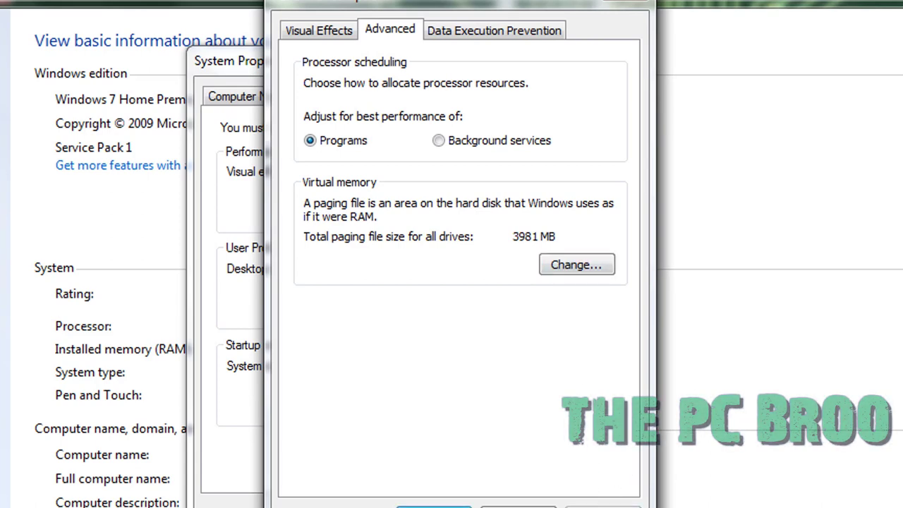
left_click(433, 507)
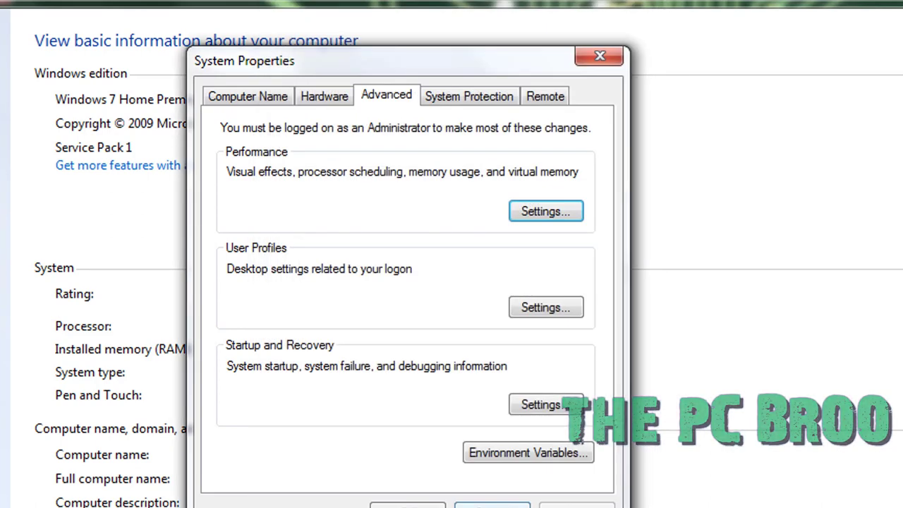
left_click(433, 505)
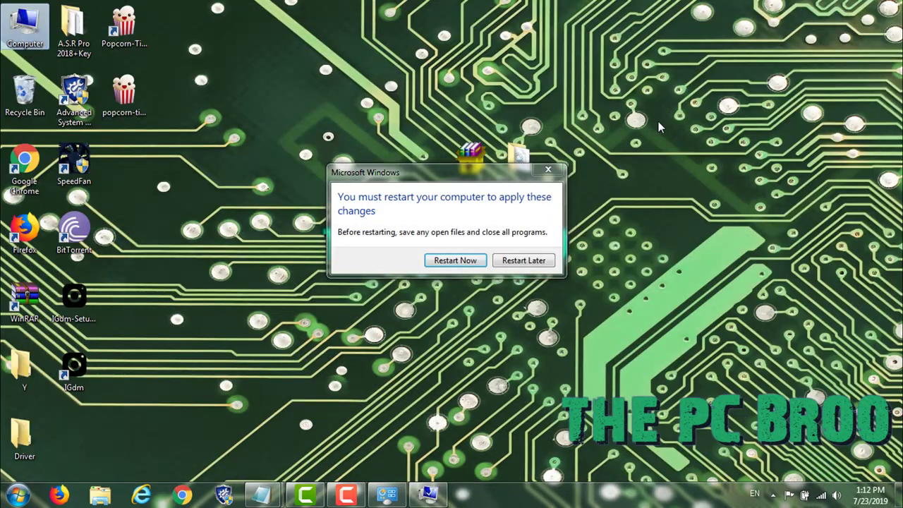
right_click(658, 121)
left_click(666, 160)
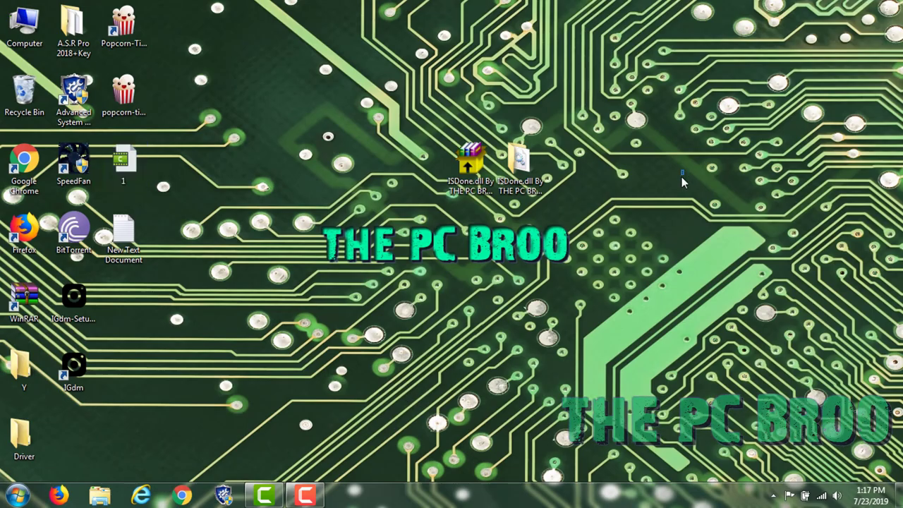
right_click(681, 177)
left_click(703, 206)
right_click(651, 171)
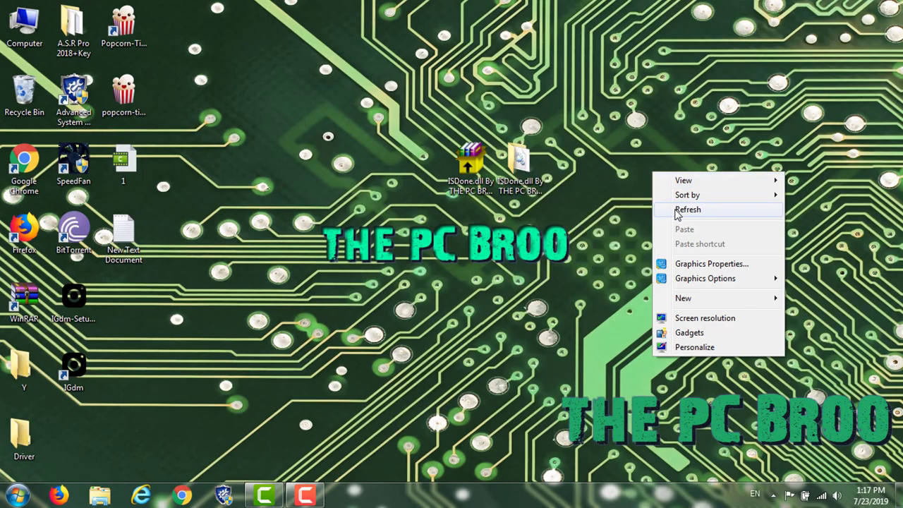
left_click(677, 210)
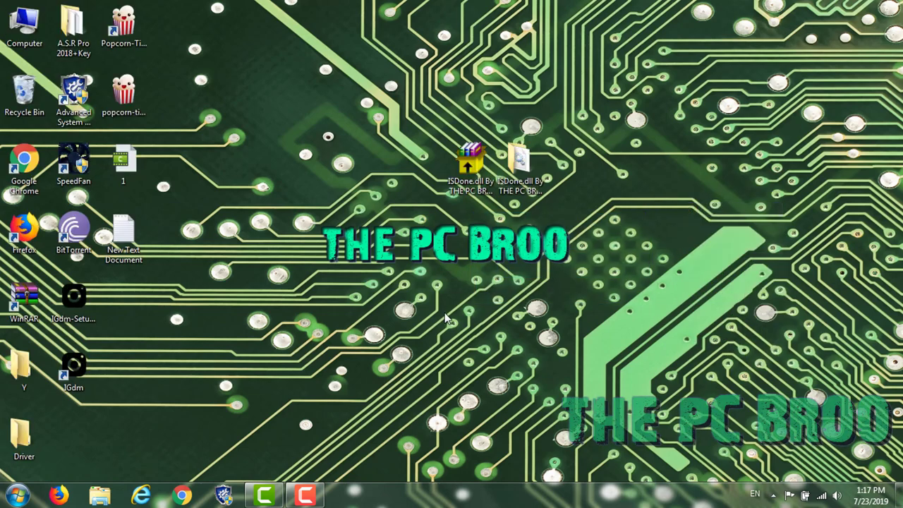
right_click(494, 227)
left_click(503, 257)
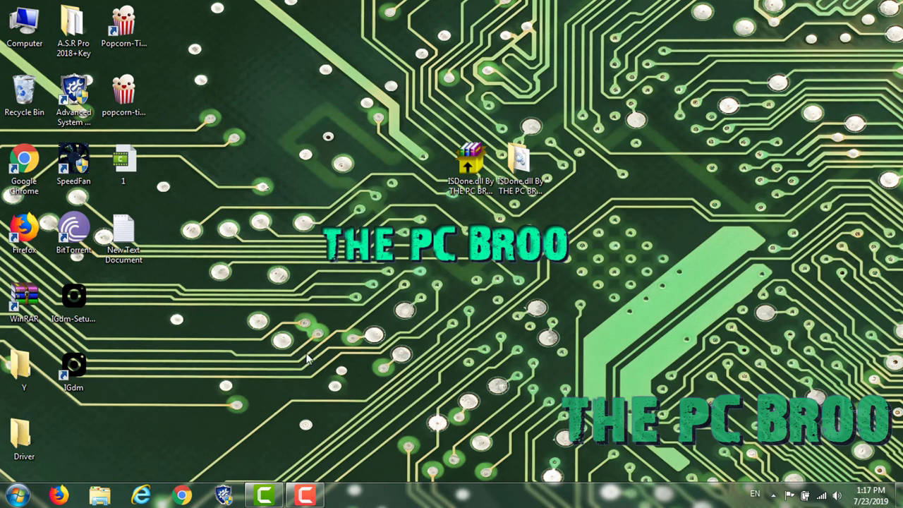
Step: Find and open the Run dialog, and use it to open the %TEMP% folder
left_click(16, 493)
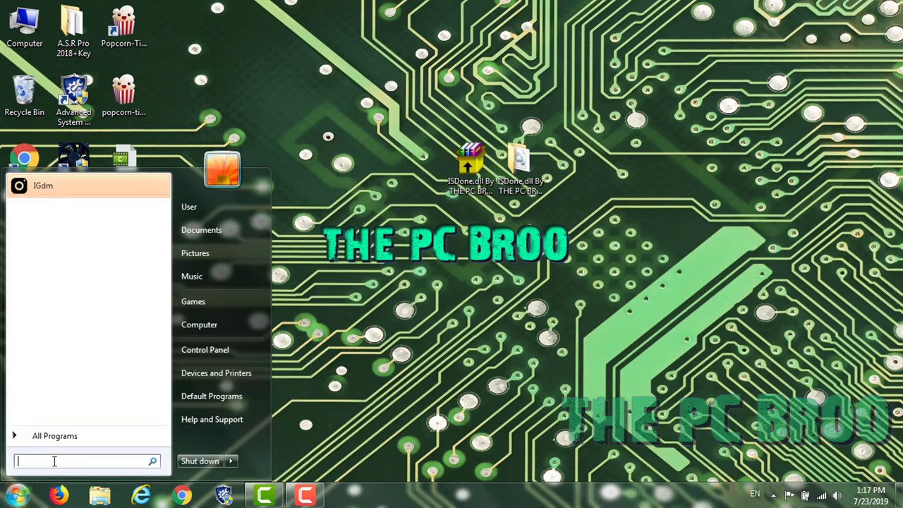
type("ru")
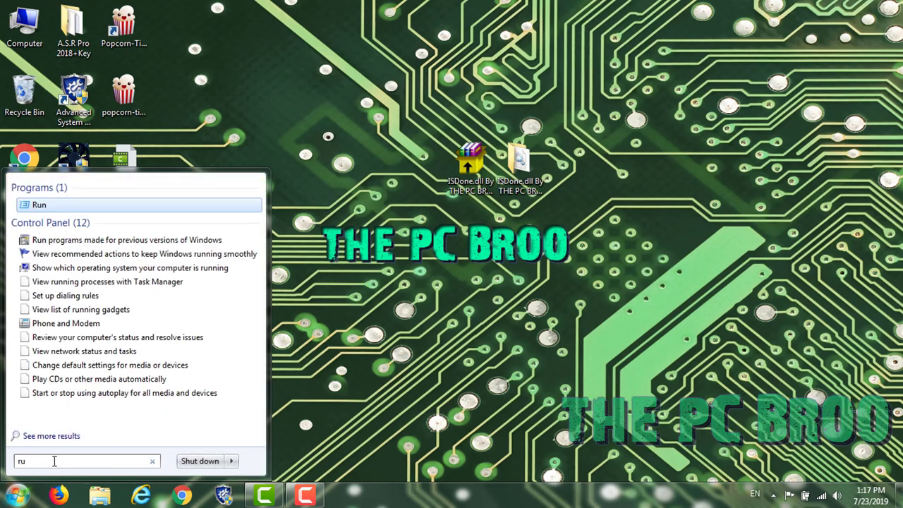
type("n")
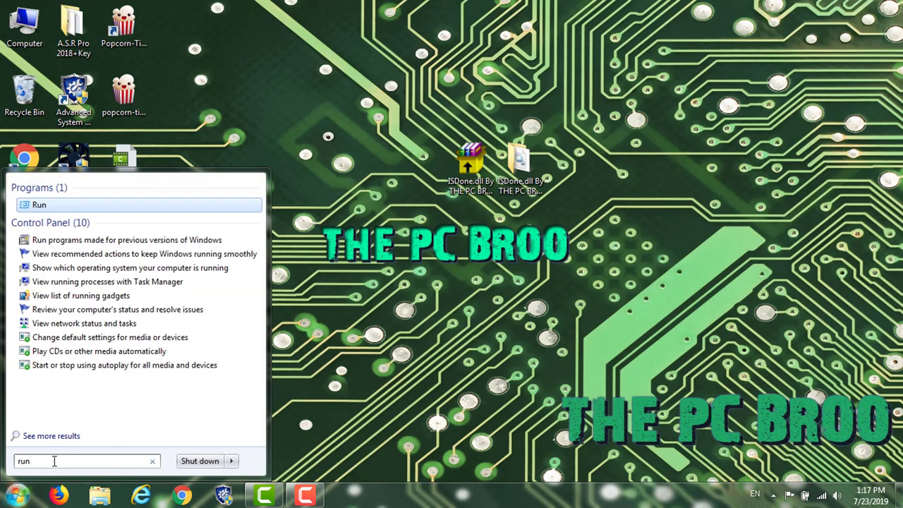
key("Return")
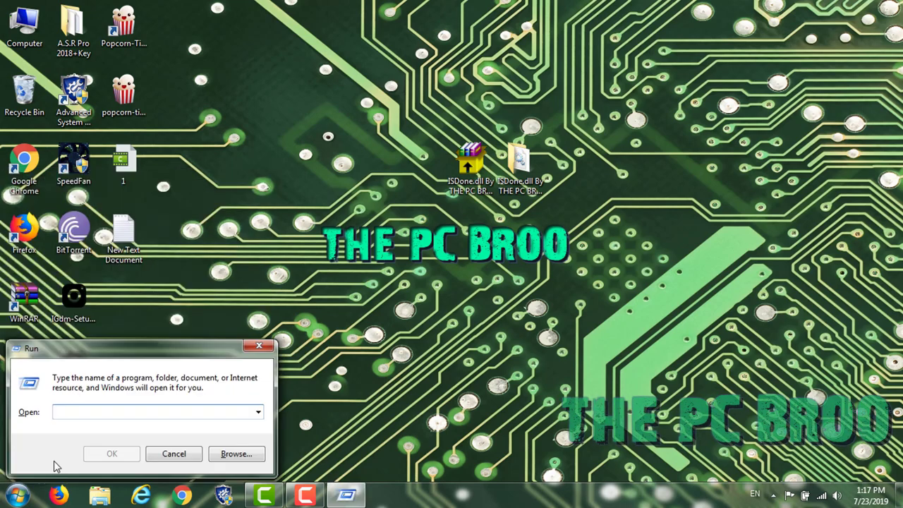
left_click_drag(139, 353, 453, 189)
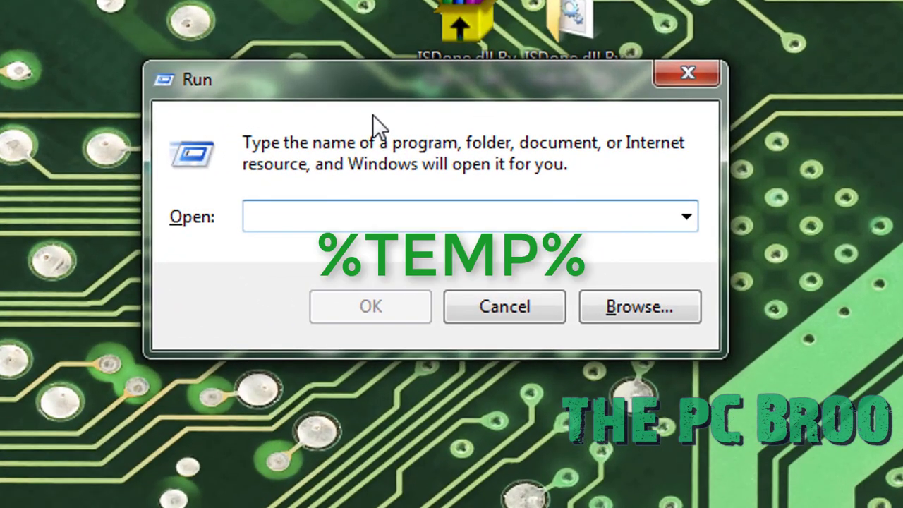
type("%TEMP%")
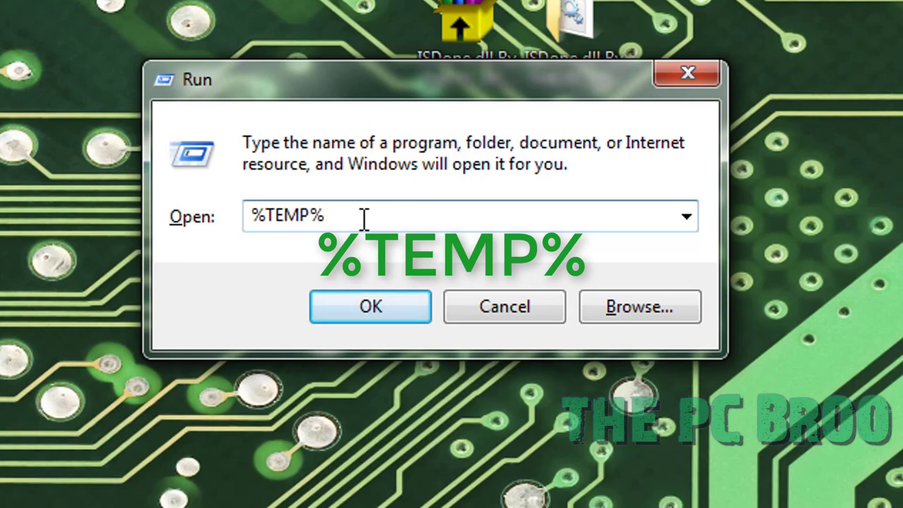
left_click_drag(364, 219, 229, 213)
left_click(435, 225)
left_click(399, 302)
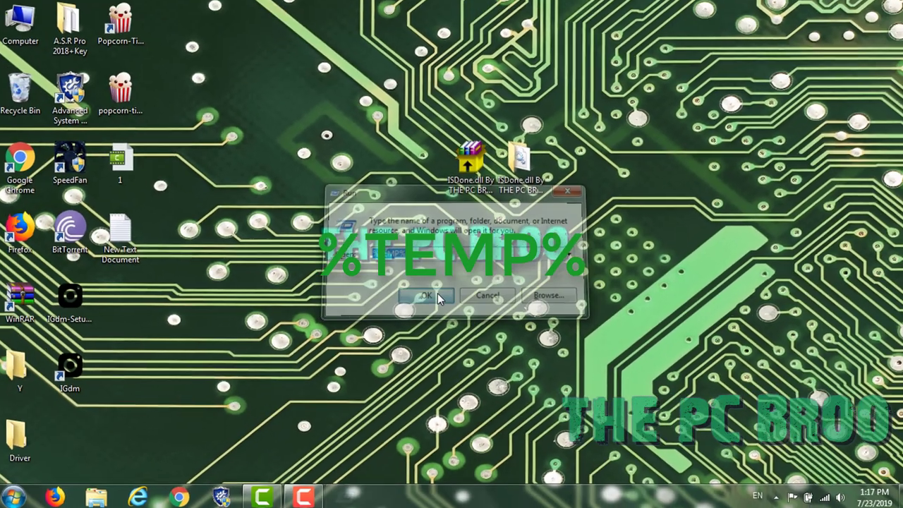
Step: Delete all items in the Temp folder to the Recycle Bin, skipping those that are in use
scroll(443, 306, "down", 5)
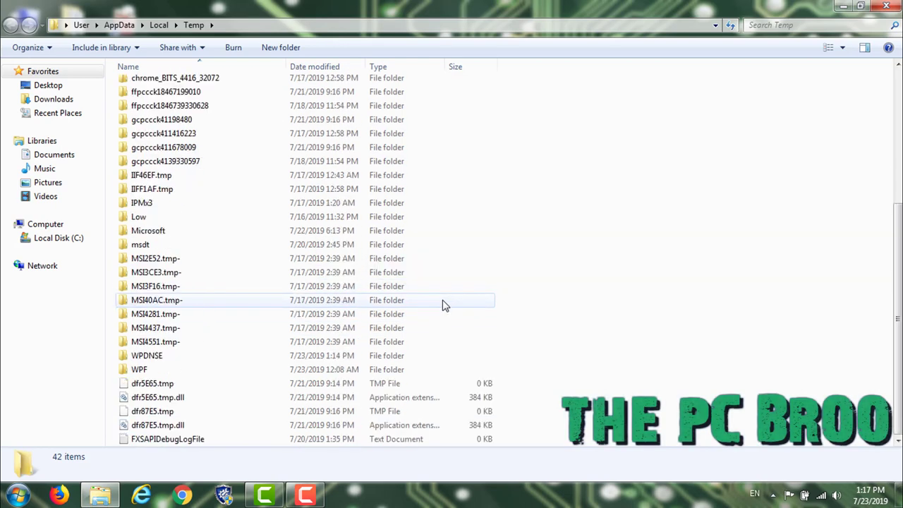
scroll(443, 306, "up", 5)
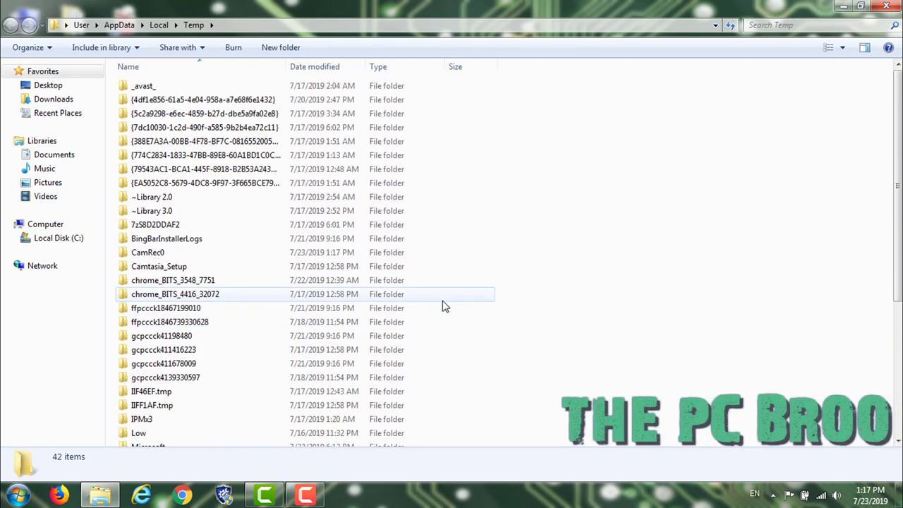
key("ctrl+a")
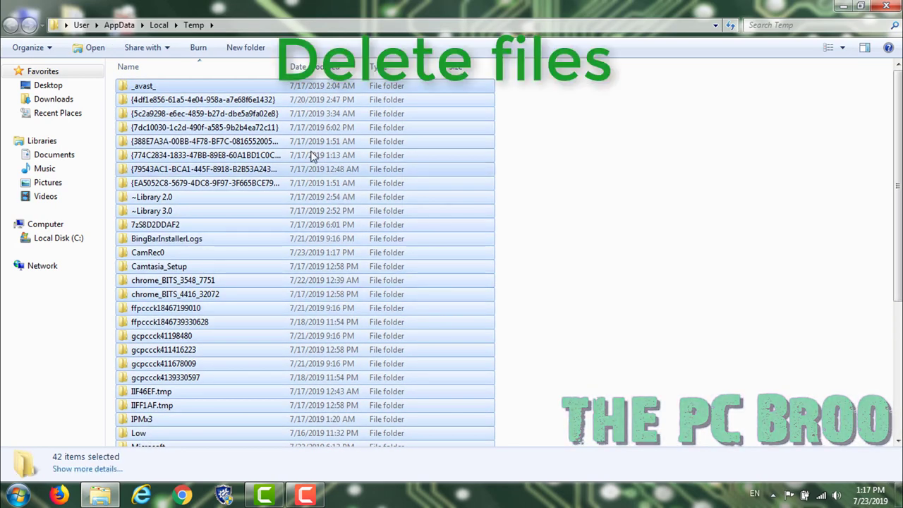
key("Delete")
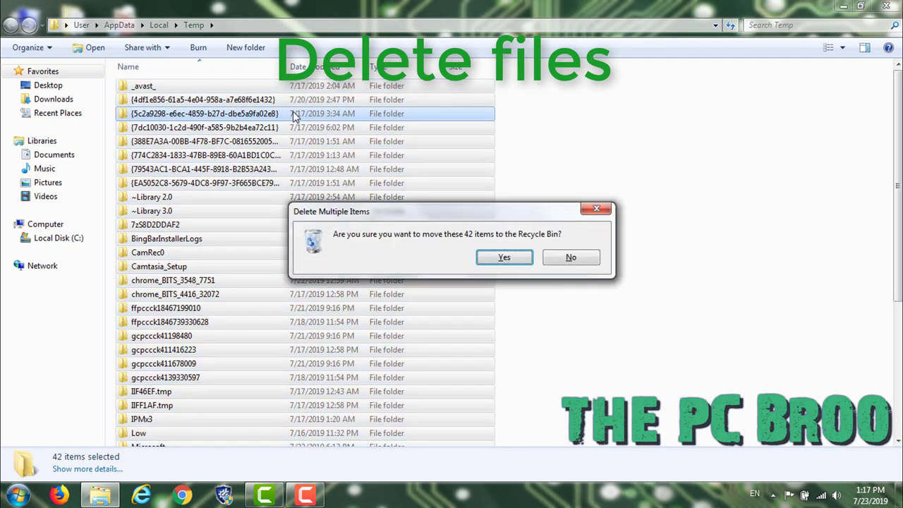
key("Return")
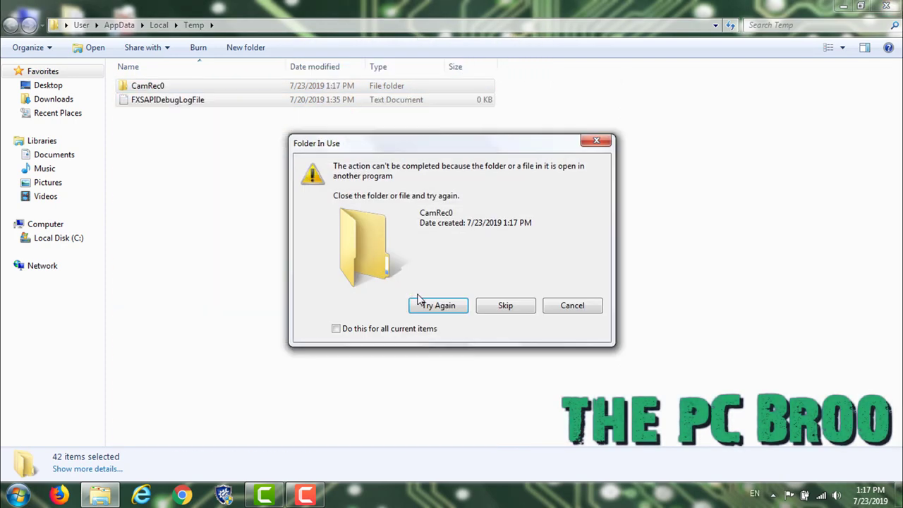
left_click(433, 308)
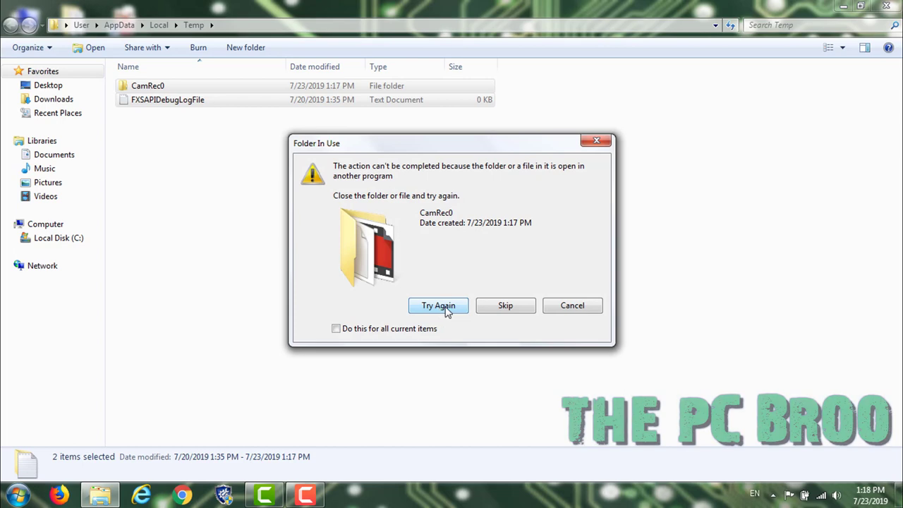
left_click(505, 306)
left_click(505, 305)
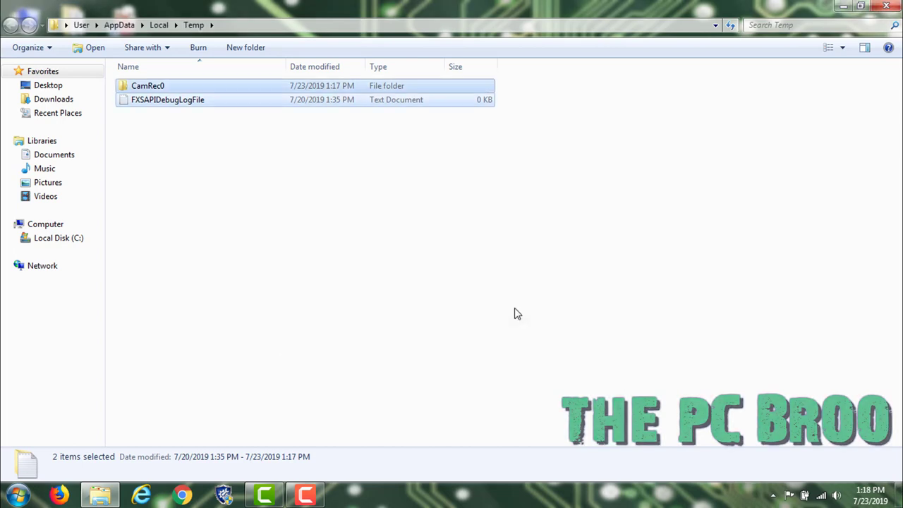
Step: Close the Temp folder window and refresh the desktop
left_click_drag(515, 308, 119, 27)
left_click_drag(253, 87, 353, 123)
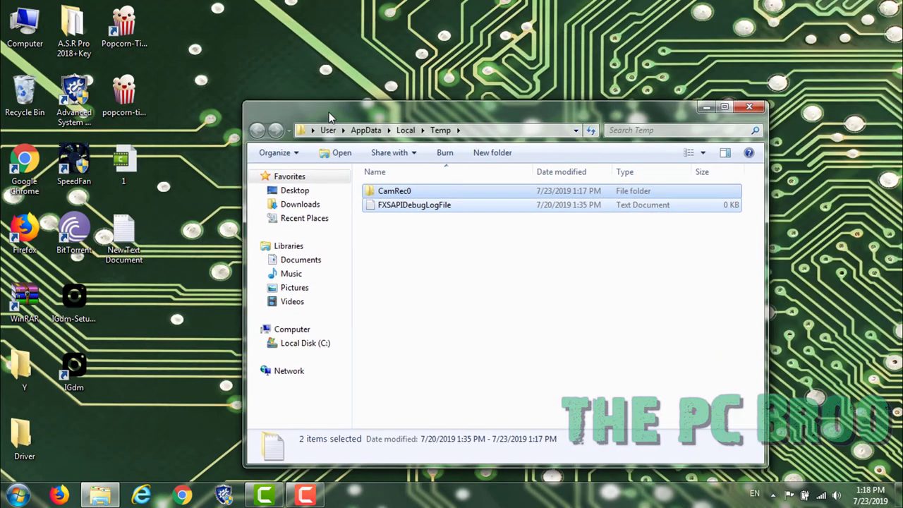
right_click(334, 70)
left_click(369, 104)
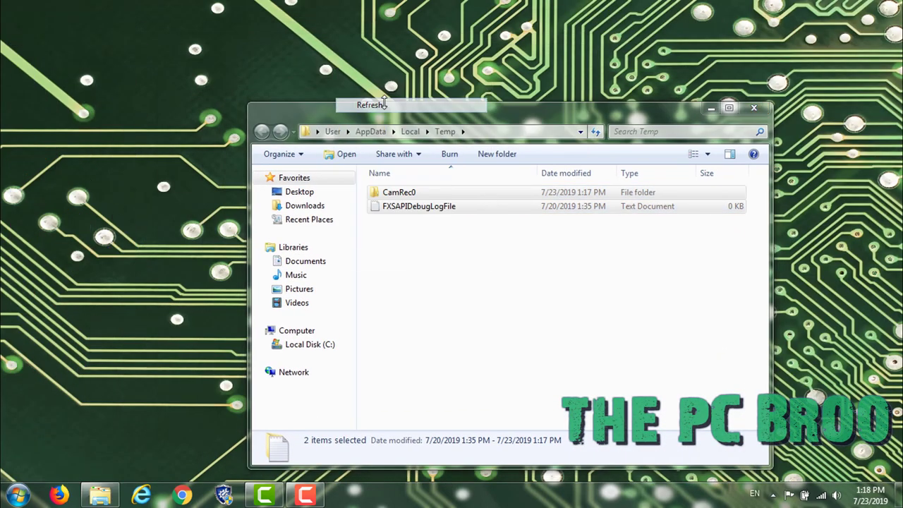
left_click(752, 108)
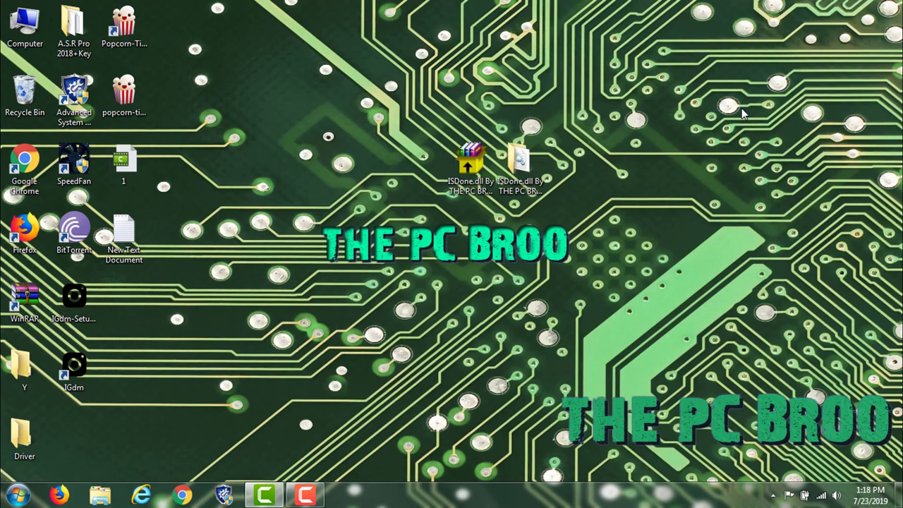
right_click(742, 110)
left_click(752, 147)
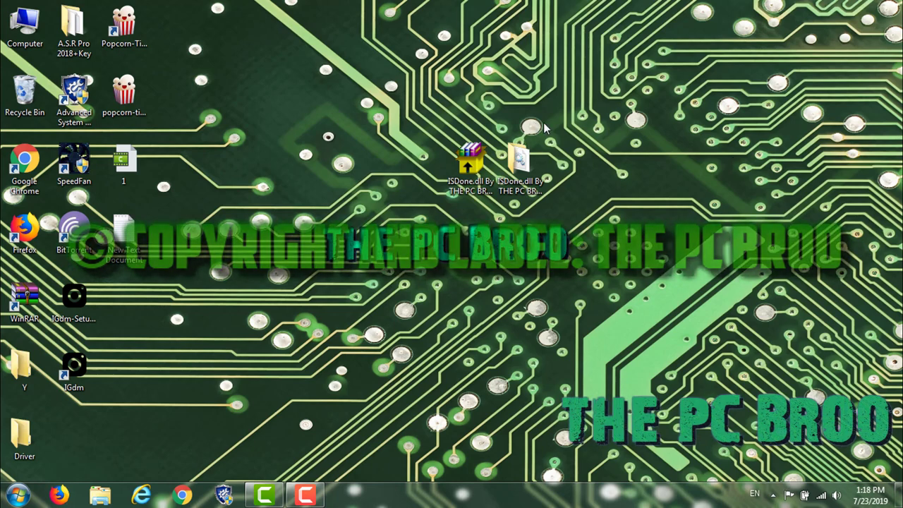
Step: Empty the Recycle Bin, confirming the permanent deletion of its items
right_click(16, 104)
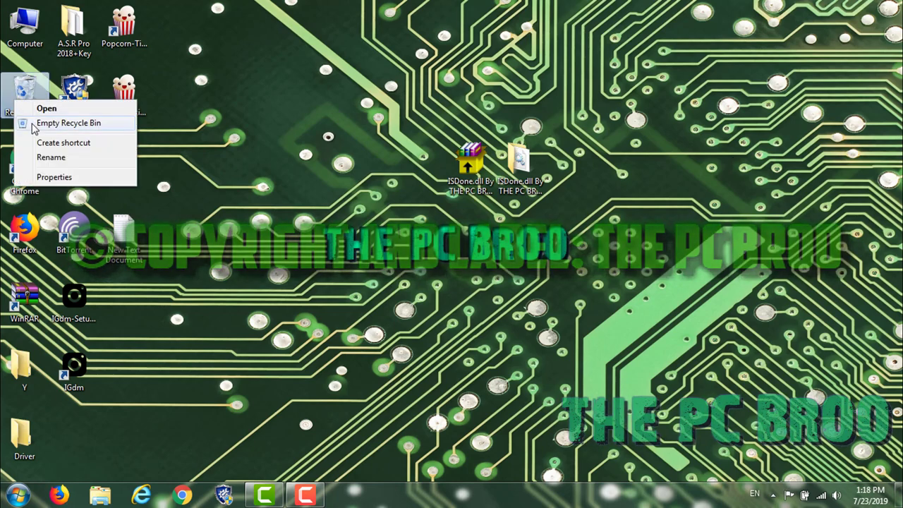
left_click(68, 123)
key("Return")
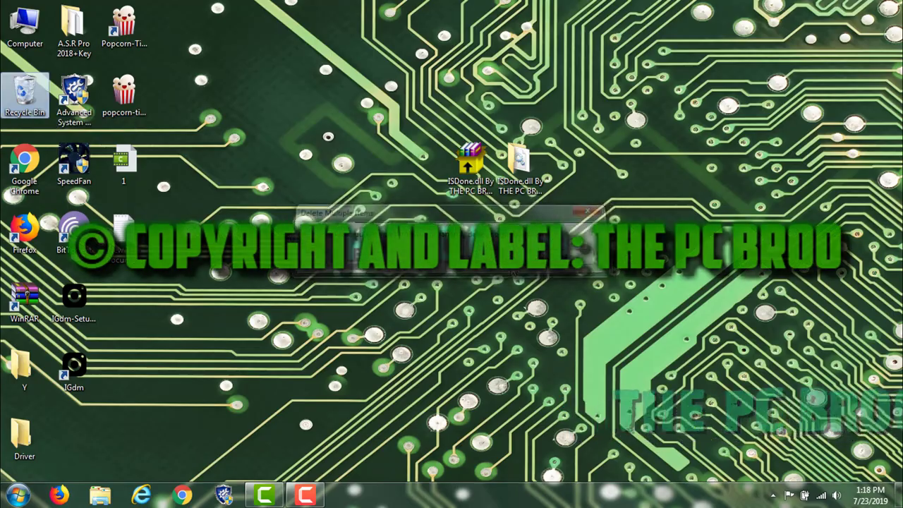